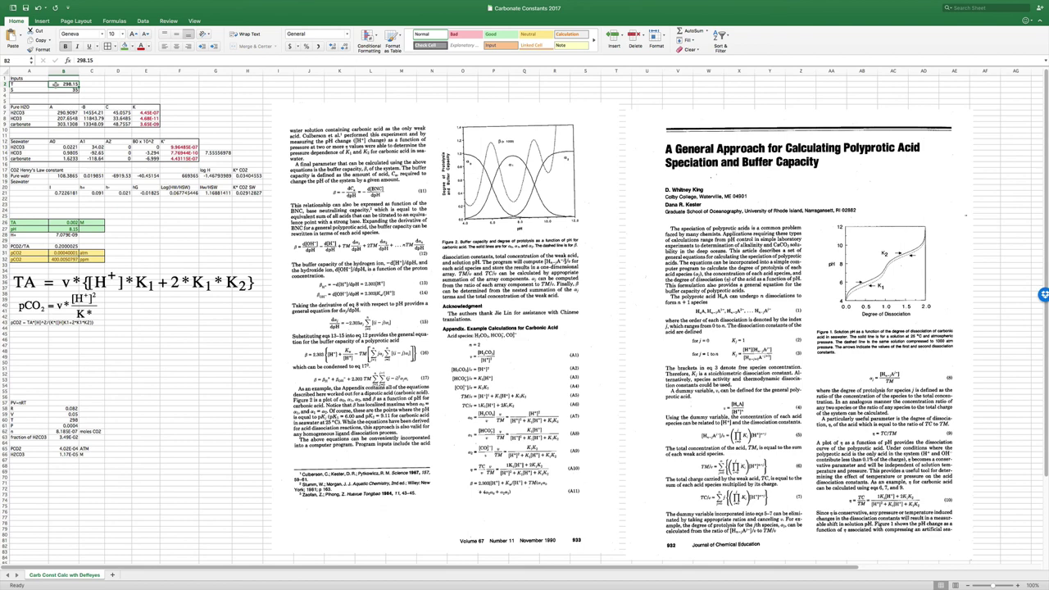
Add unit labels beside the inputs: K in C2 for temperature and 0/00 in C3 for salinity
left_click(57, 91)
left_click(96, 83)
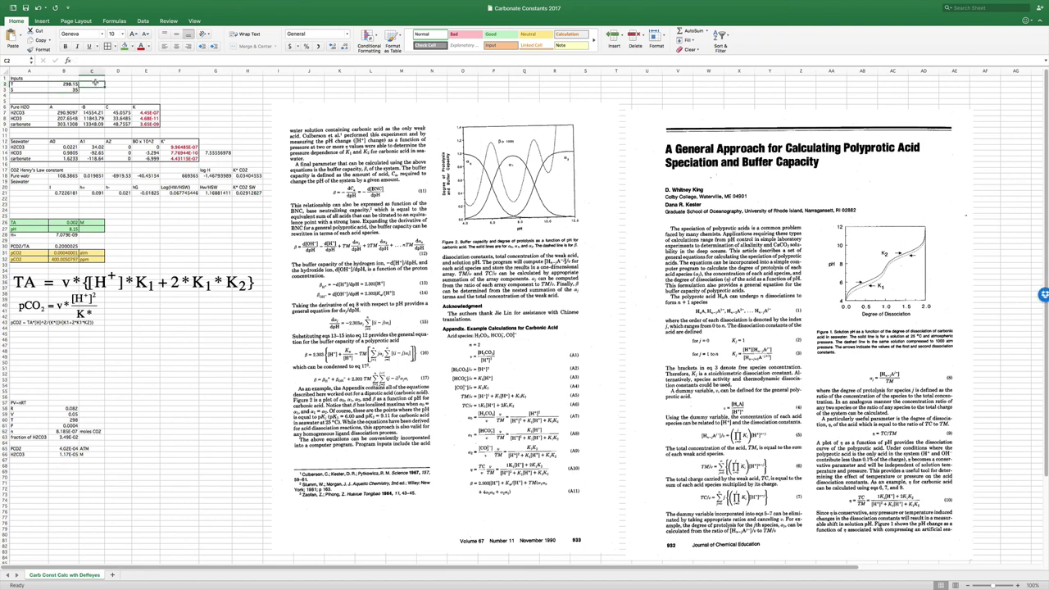
type("K")
key("Return")
type("0/00")
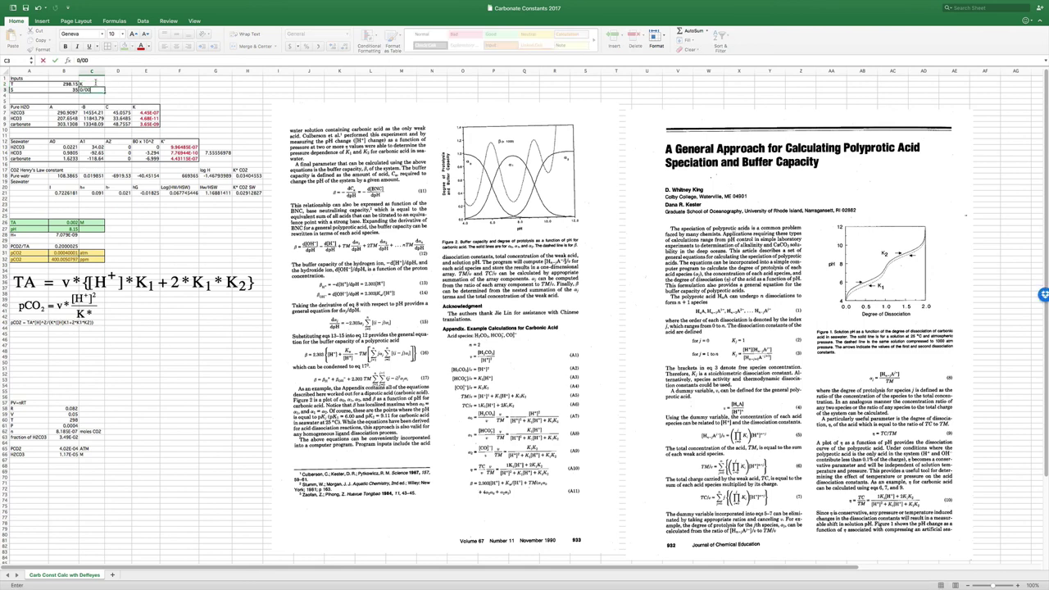
key("Return")
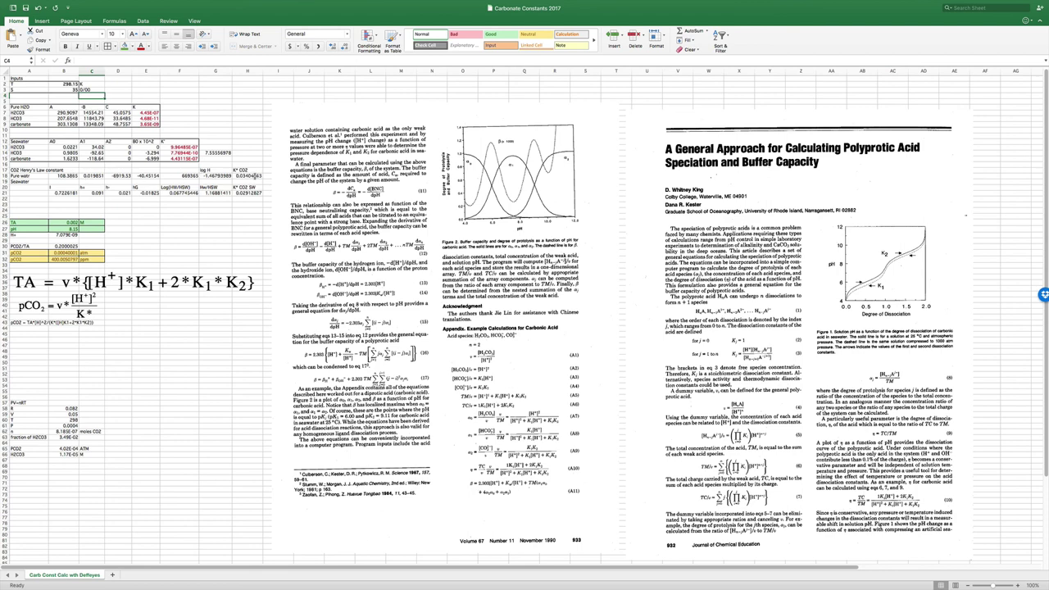
left_click(255, 176)
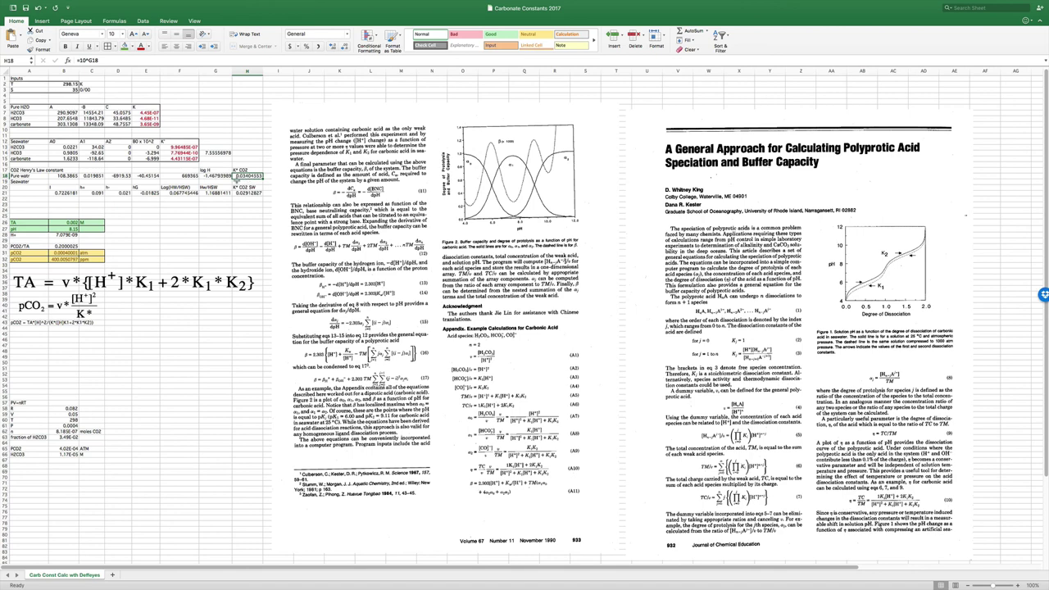
left_click(250, 192)
left_click(56, 222)
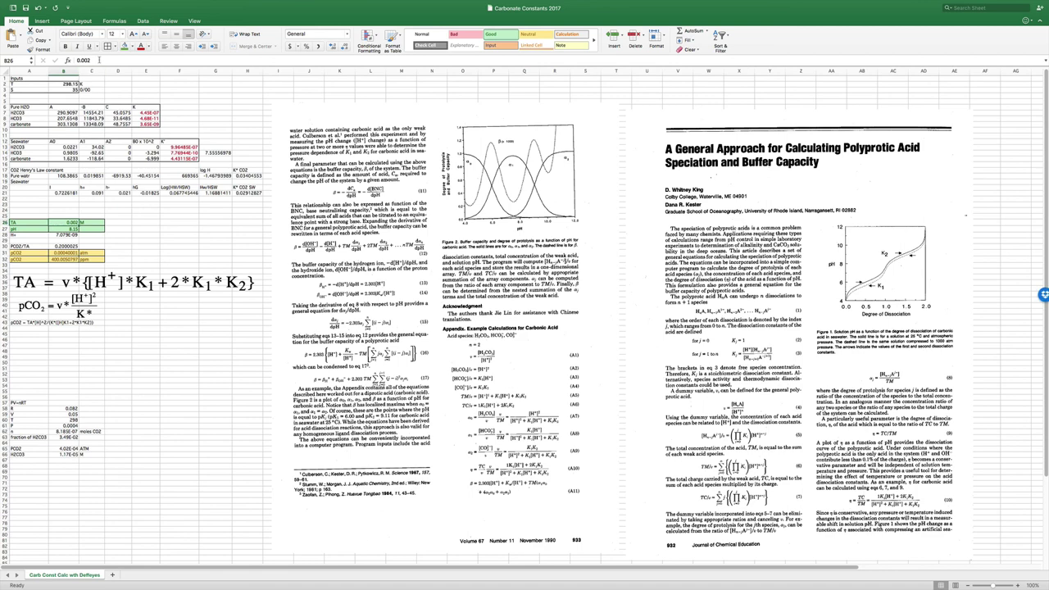
left_click(72, 229)
left_click(64, 234)
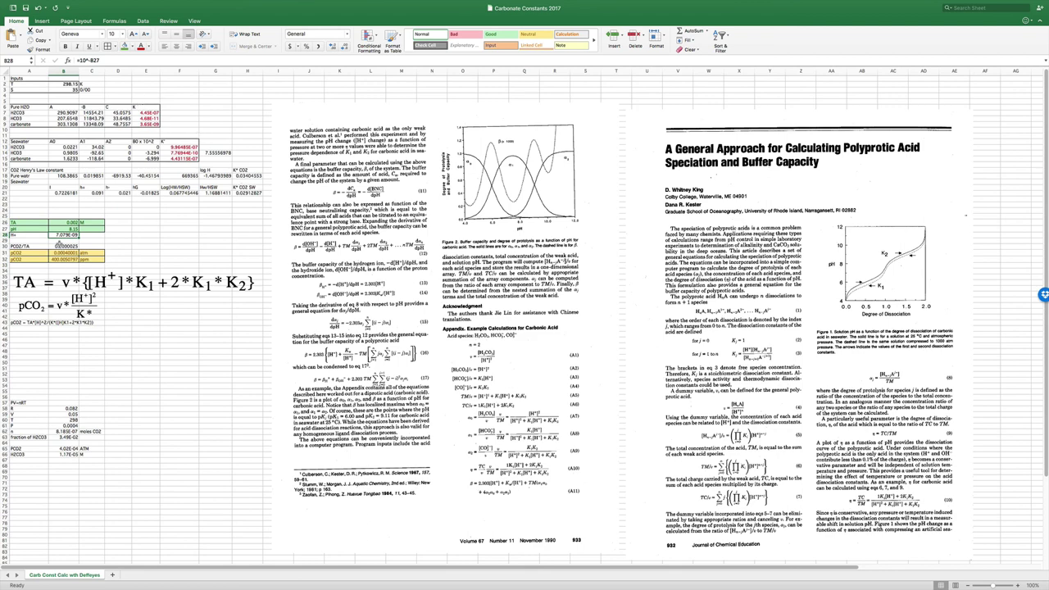
left_click(58, 246)
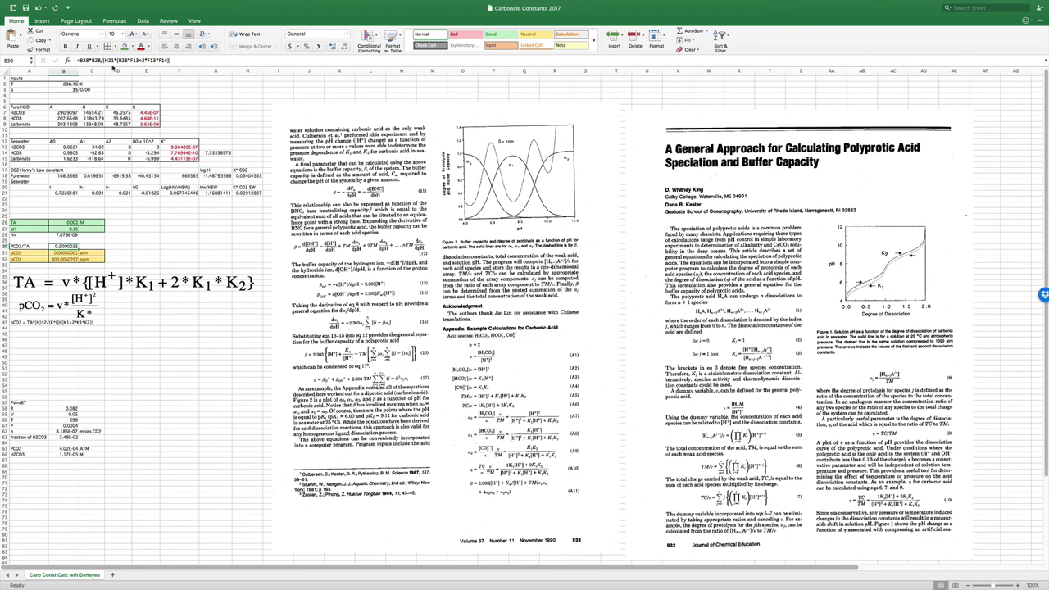
left_click(94, 61)
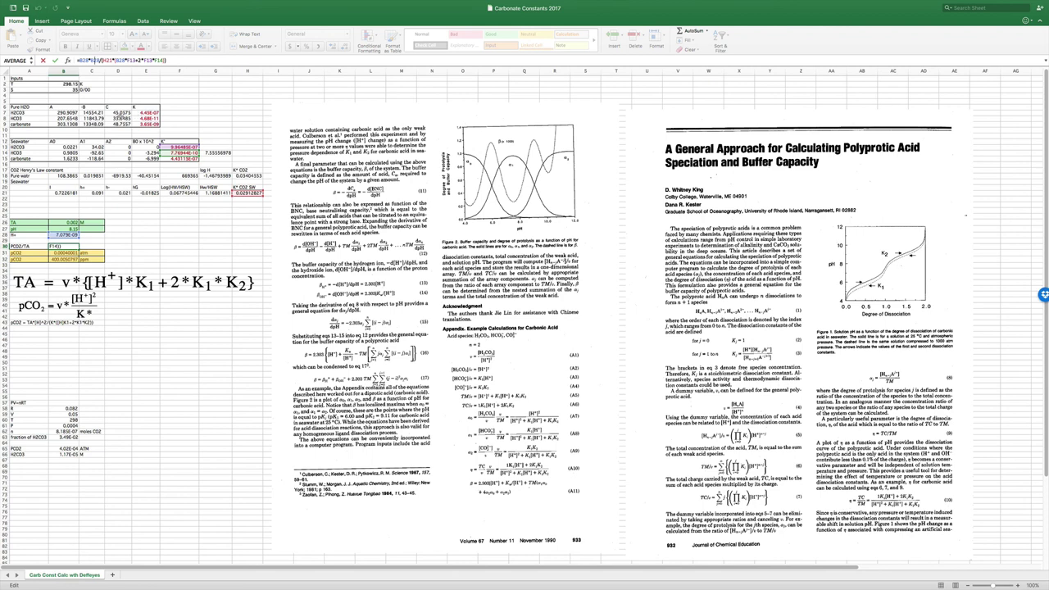
left_click(62, 237)
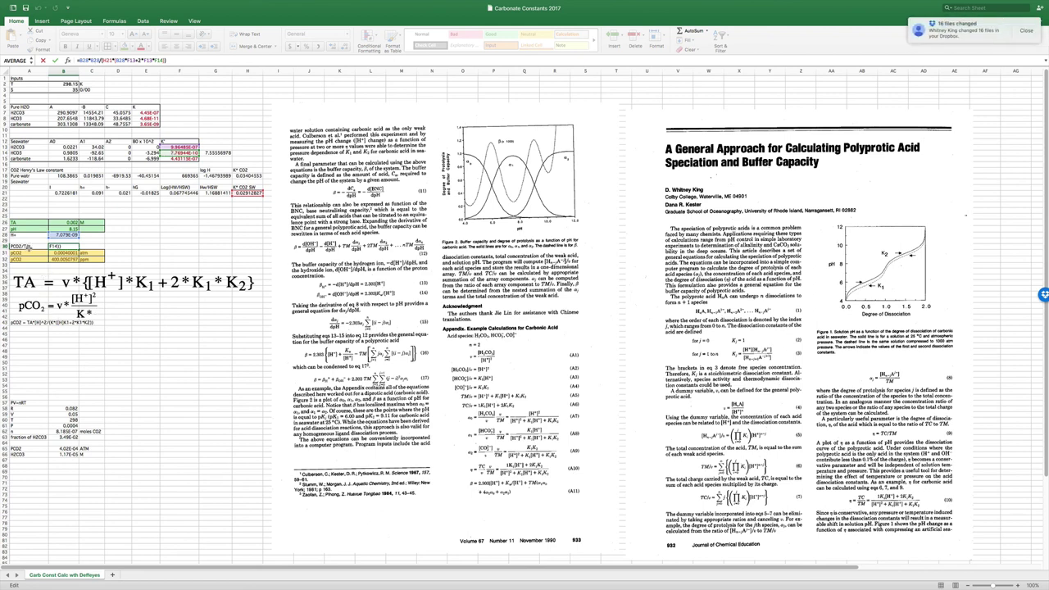
key("Return")
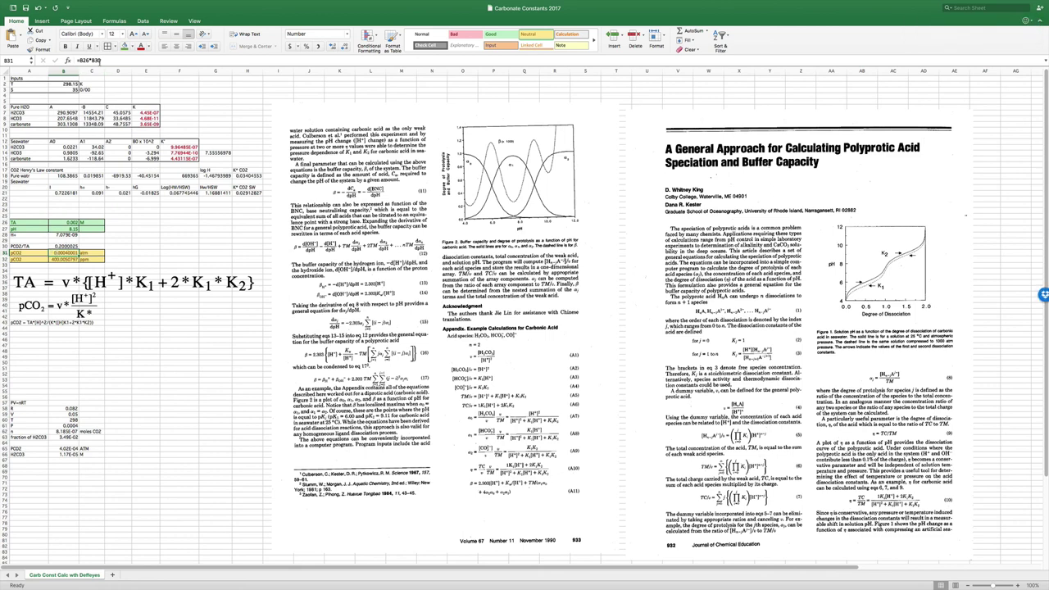
left_click(66, 260)
left_click(56, 229)
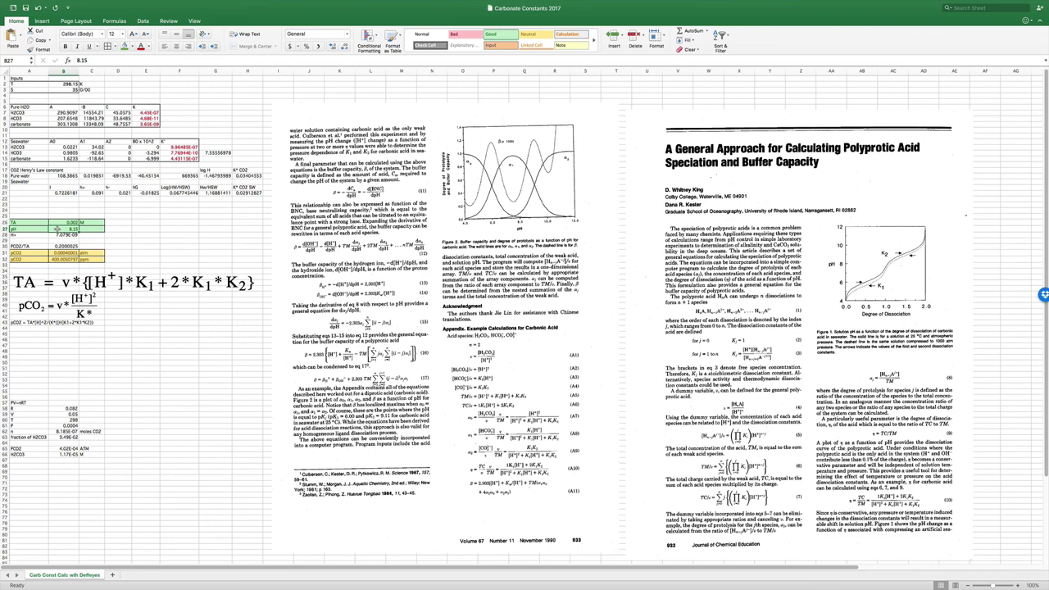
Change salinity in B3 from 35 to 0 and check that pCO2 in B32 rises to about 922 ppm
left_click(66, 90)
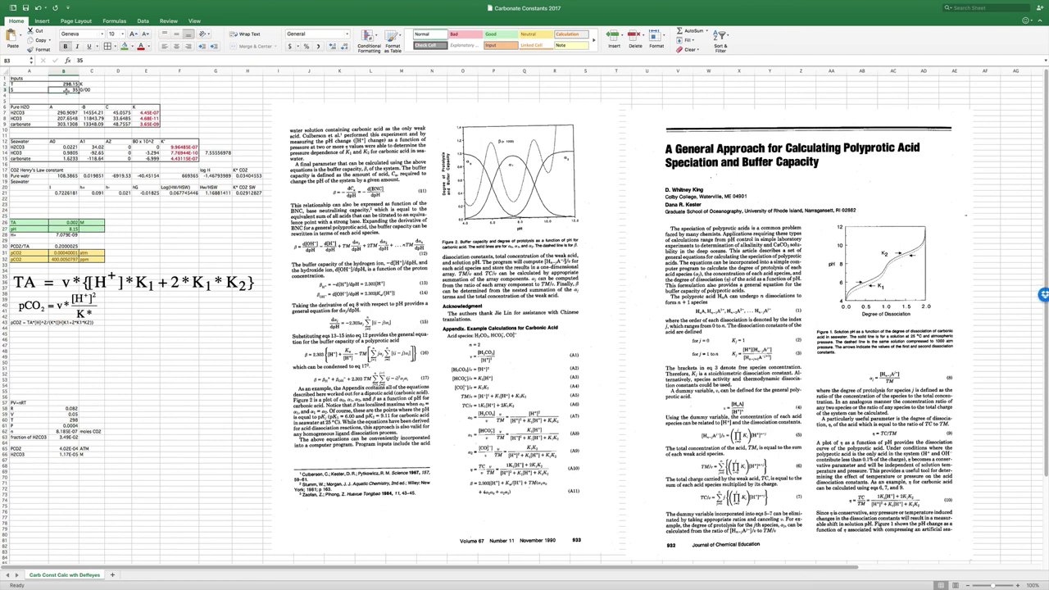
type("0")
key("Return")
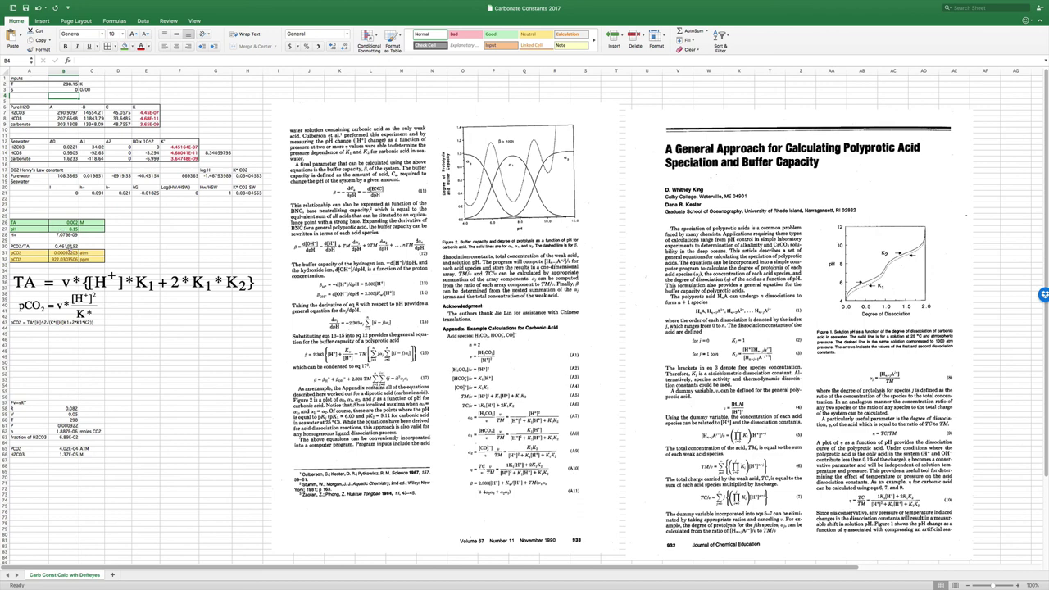
left_click(72, 258)
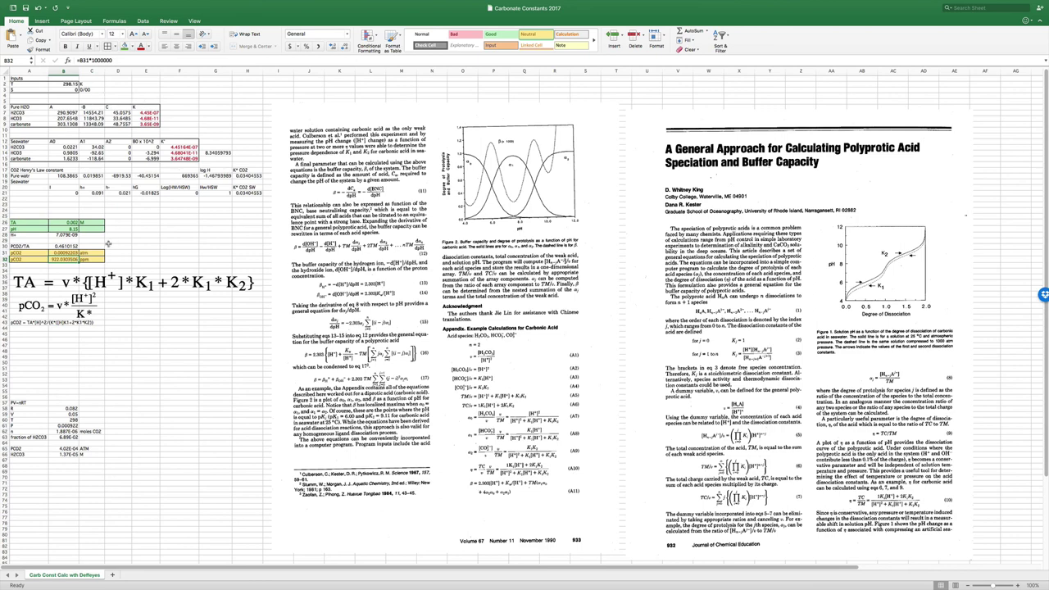
left_click(69, 229)
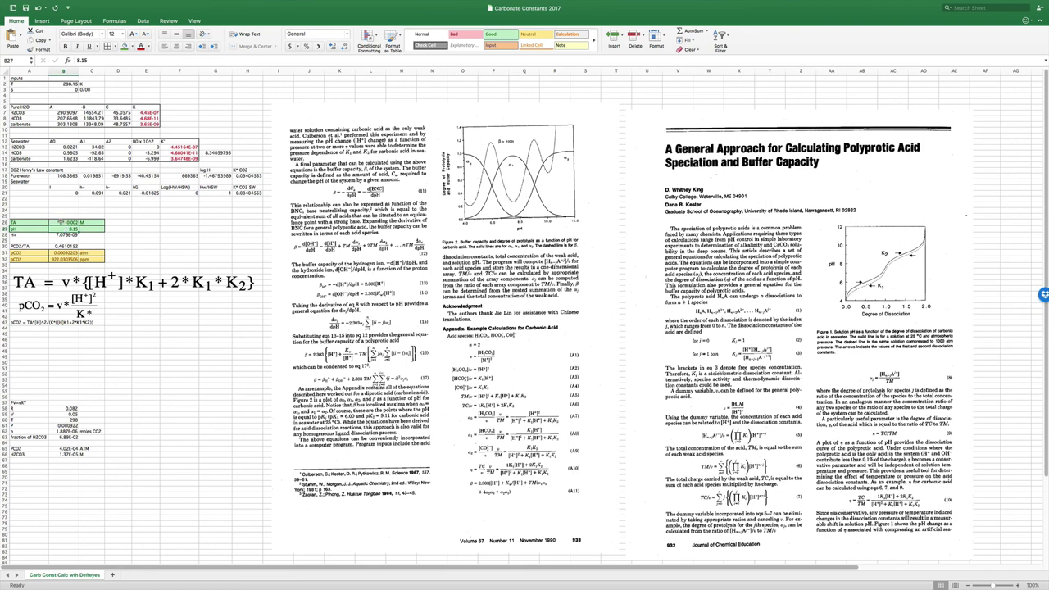
Set the pH in B27 to 7.5 to recalculate pCO2
left_click(62, 222)
left_click(62, 229)
type("7.")
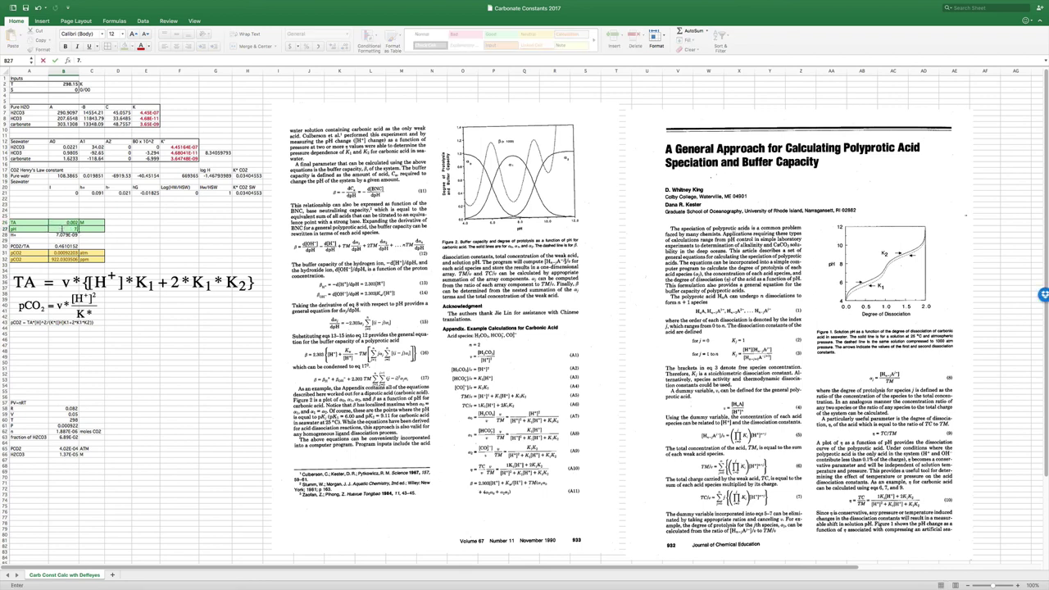
type("5")
key("Return")
Change the pH to 8.5 and check the recalculated H+ and pCO2 in B32
left_click(62, 227)
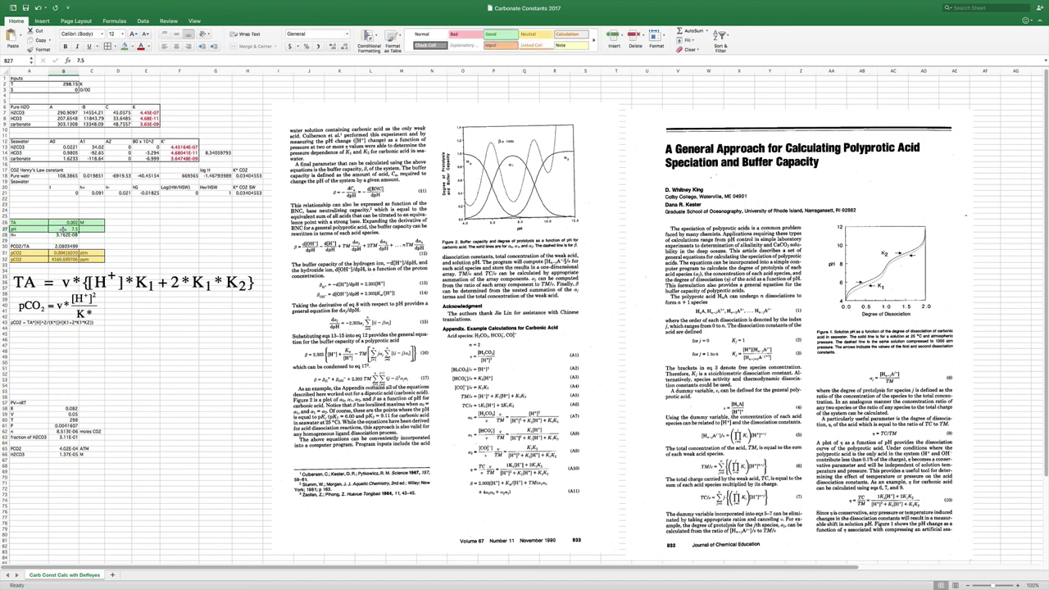
type("8.")
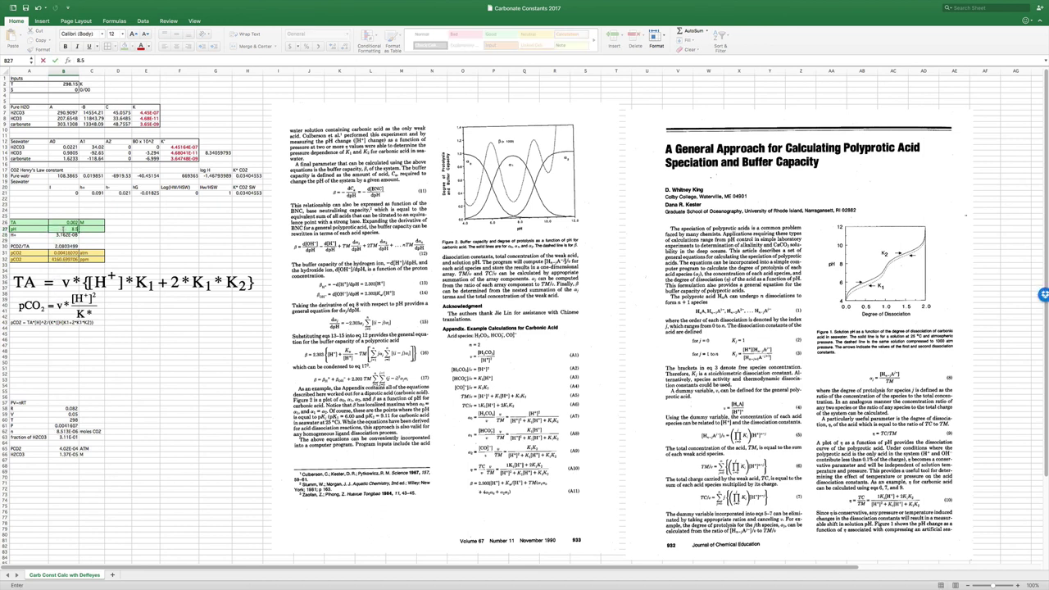
key("Return")
left_click(63, 228)
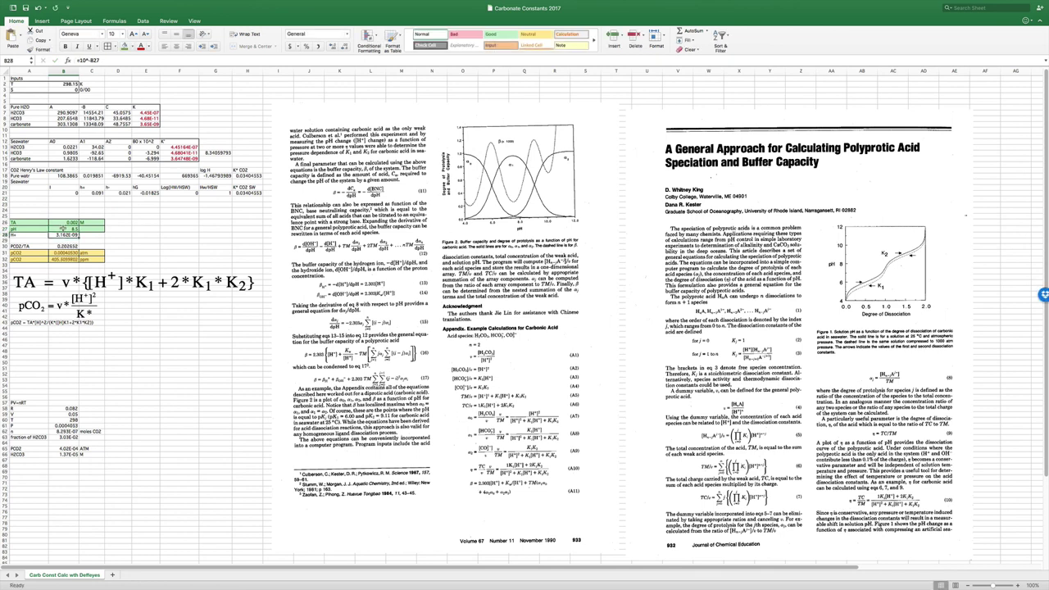
left_click(72, 259)
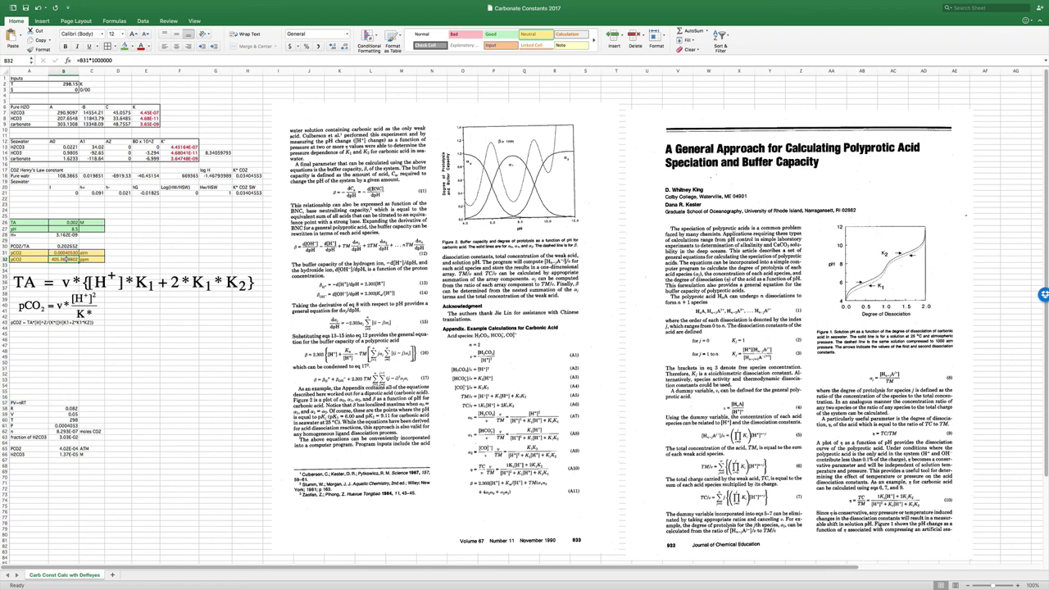
Set TA in B26 to 0.0002 and pH back to 7.5, giving pCO2 near 416 ppm
left_click(57, 222)
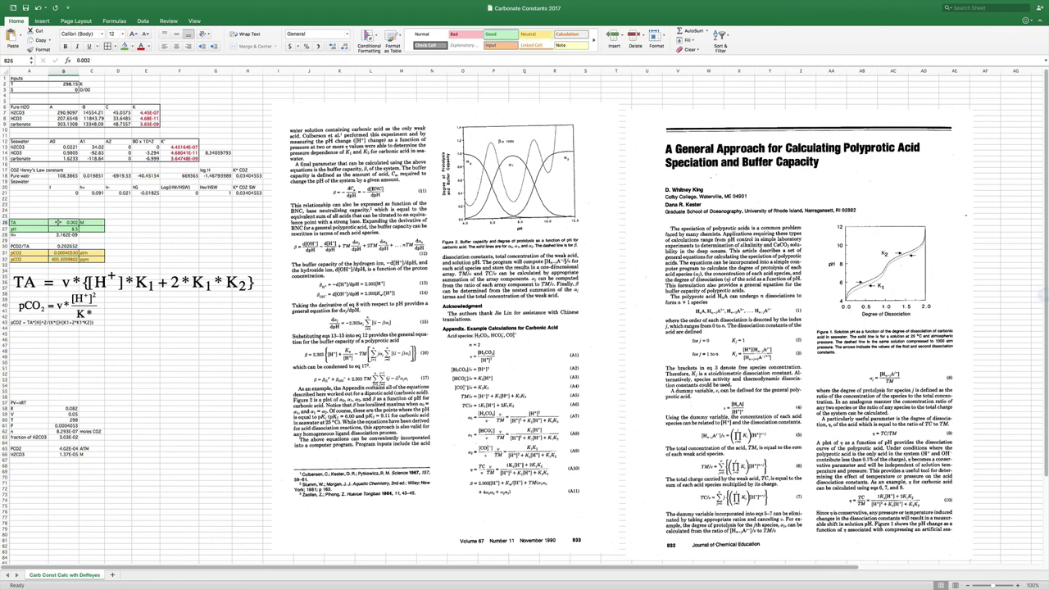
type("0.")
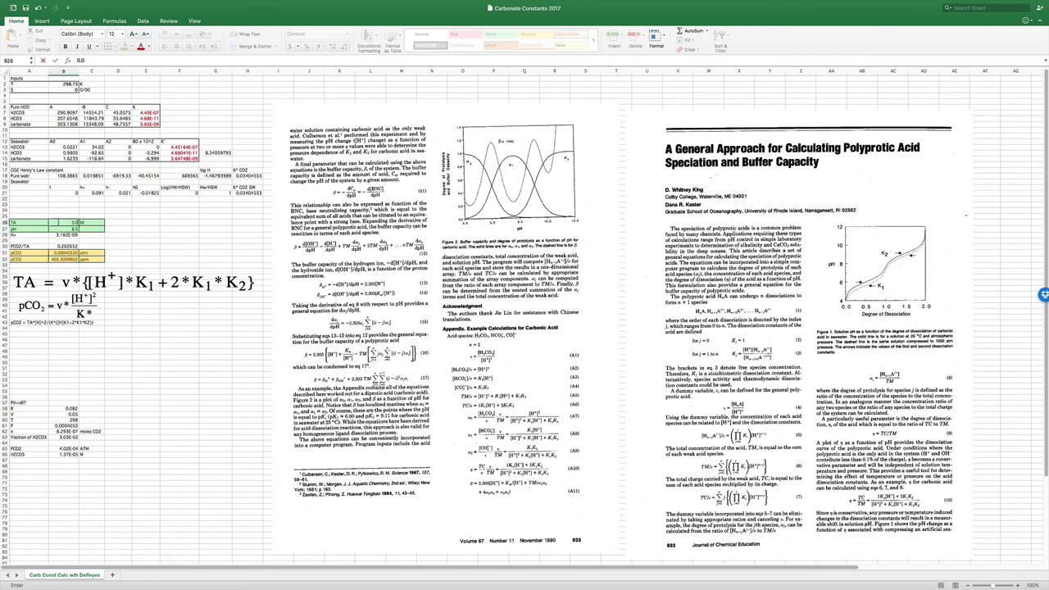
type("0002")
key("Return")
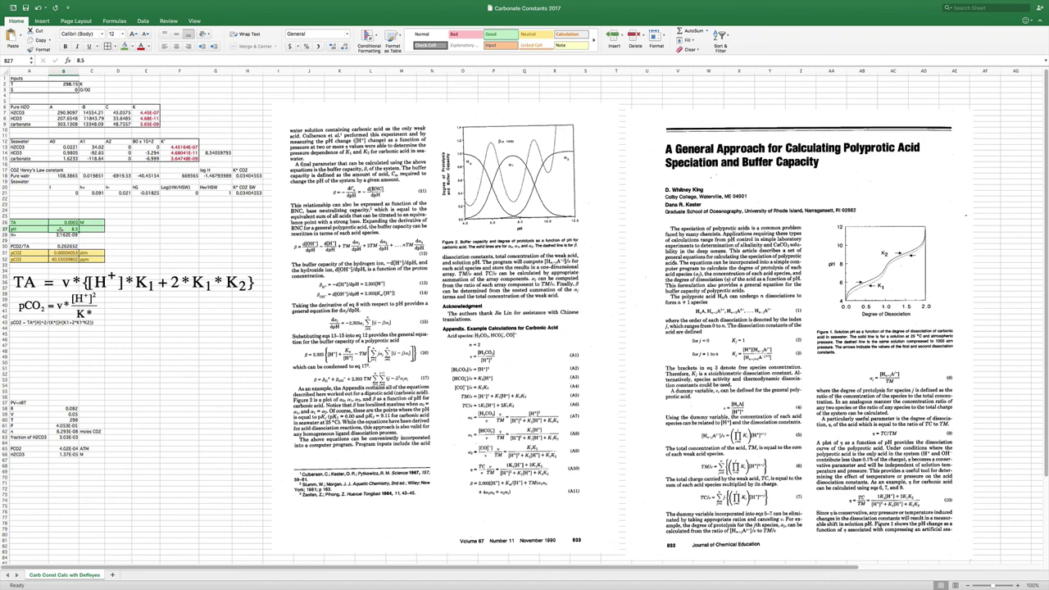
type("7.")
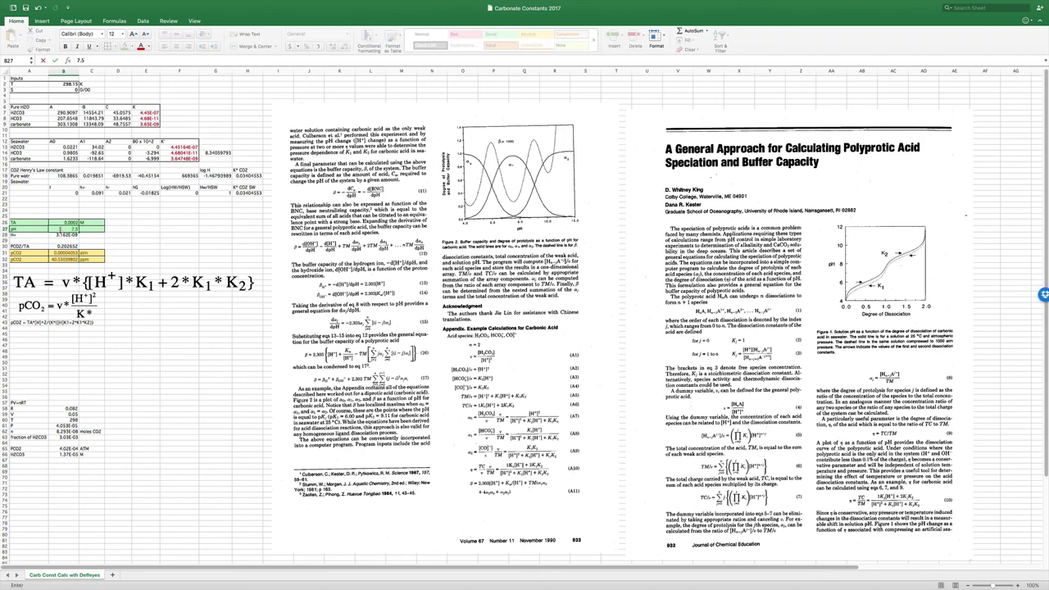
type("5")
key("Return")
left_click(60, 229)
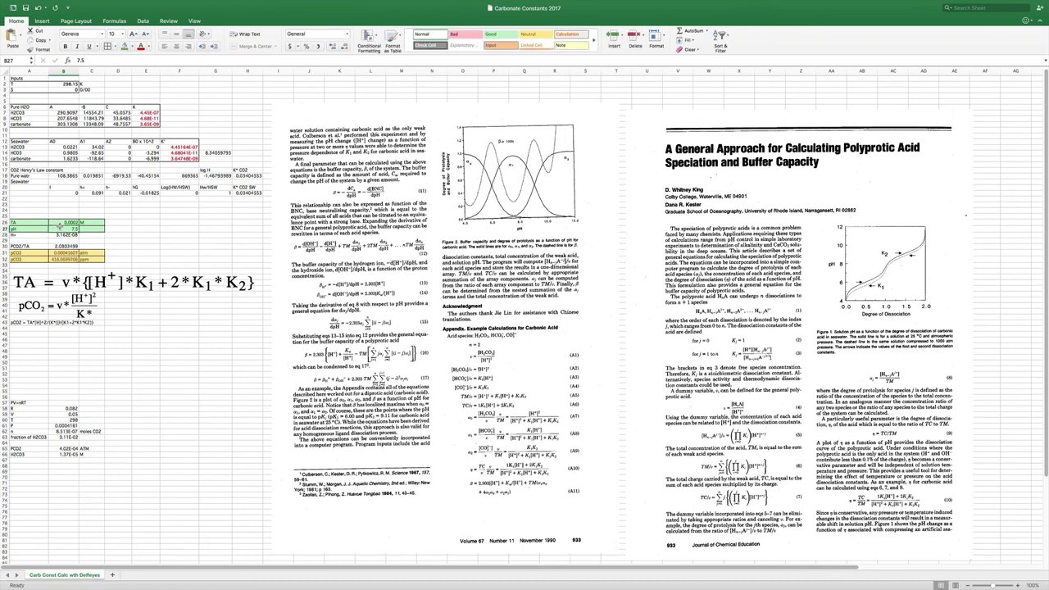